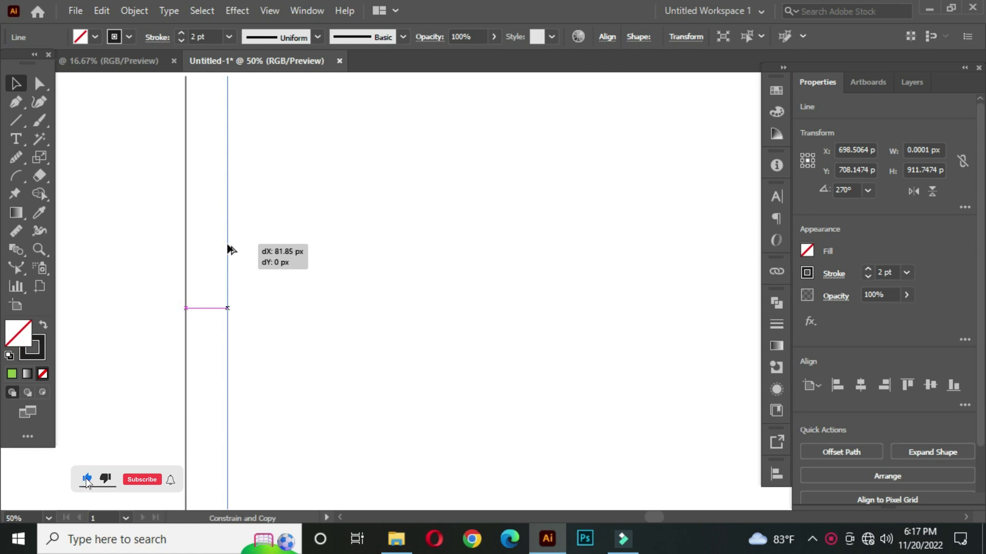
Step: Copy the vertical line about 82 px sideways and repeat the copy until ten evenly spaced lines stand in a row
left_click_drag(227, 245, 228, 246)
scroll(306, 227, "down", 1)
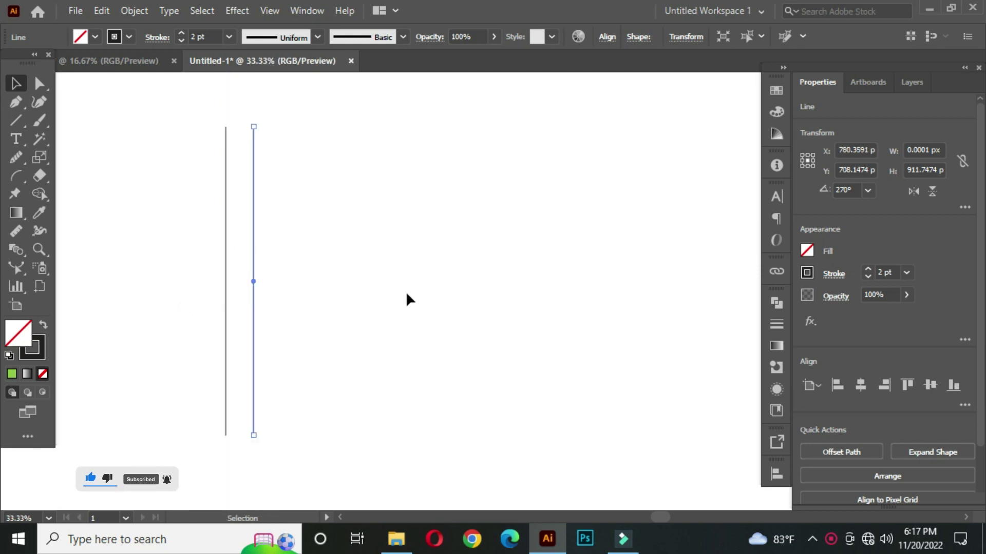
key("a")
key("ctrl+d")
key("ctrl+d")
key("ctrl+d")
key("ctrl+d")
key("ctrl+d")
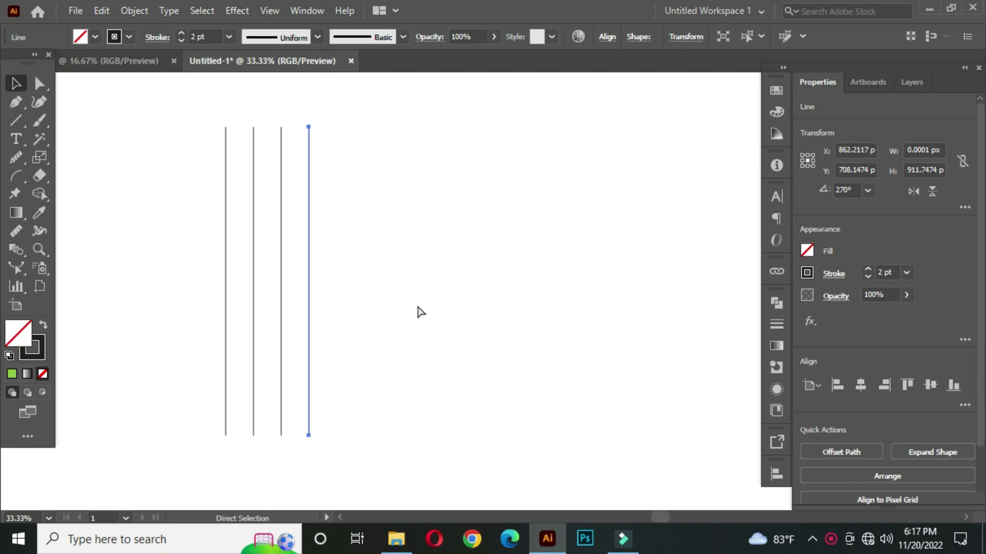
key("ctrl+d")
key("ctrl+d")
key("ctrl+d")
key("v")
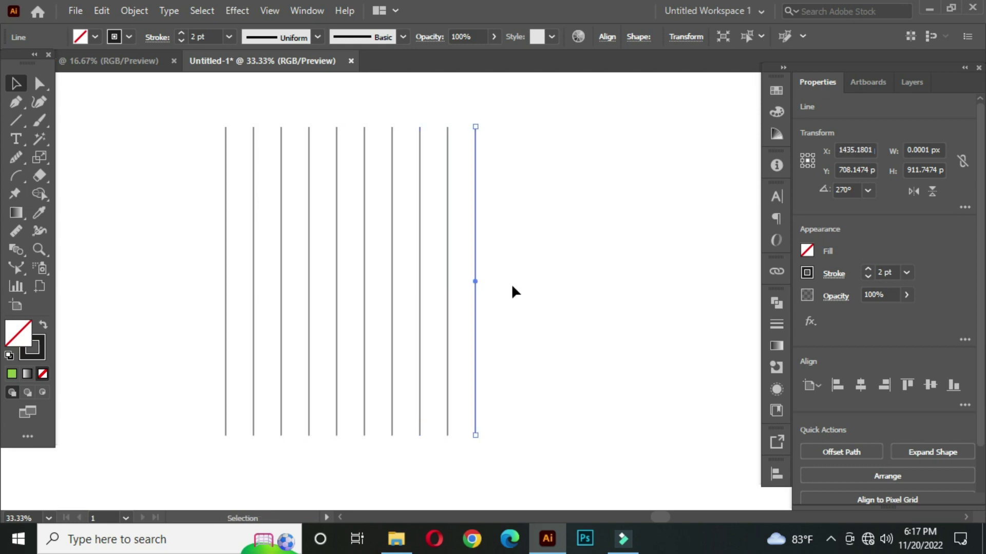
Step: Scale the ten vertical lines down together to about 535 px wide, and stretch them to about 721 px high
left_click(529, 281)
left_click_drag(182, 135, 441, 393)
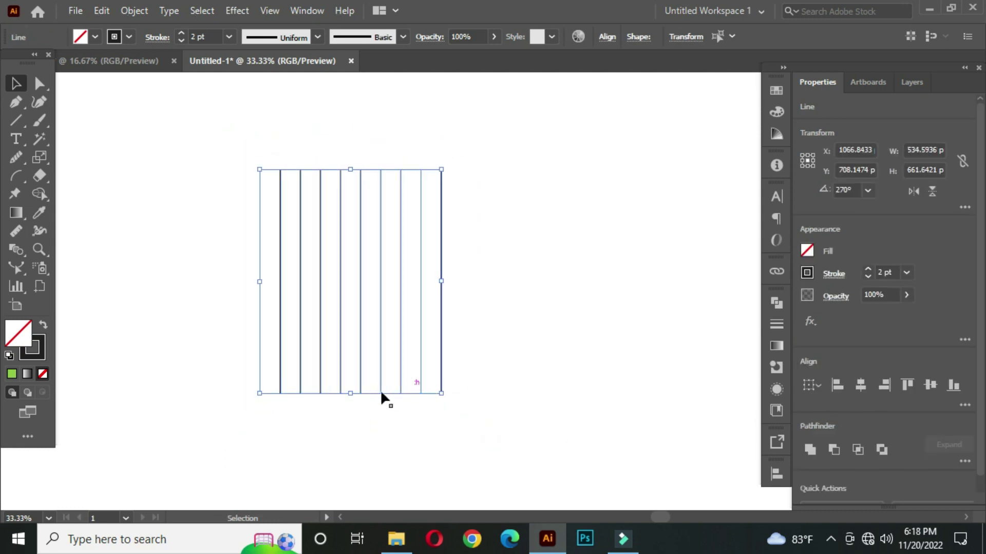
left_click_drag(349, 394, 350, 404)
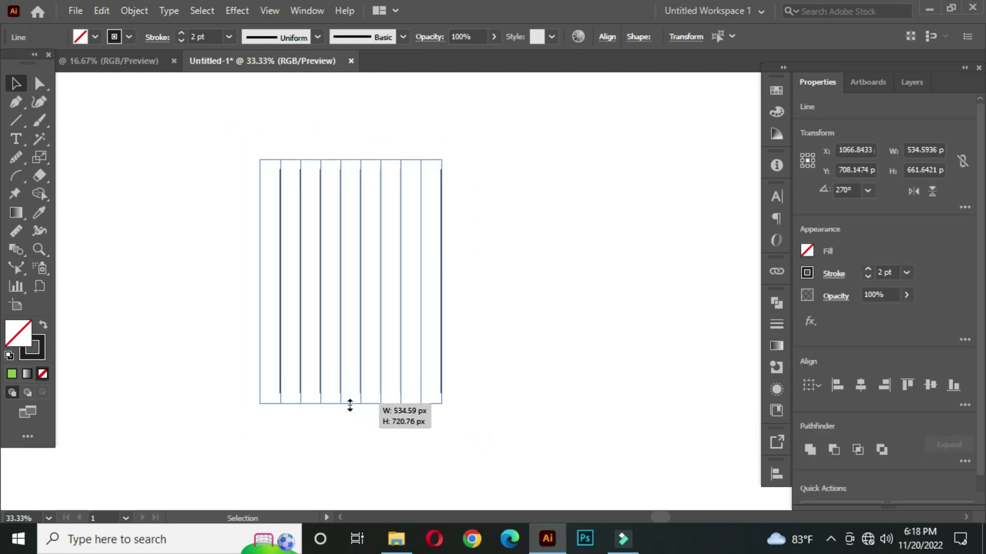
left_click(503, 280)
left_click_drag(491, 286, 509, 281)
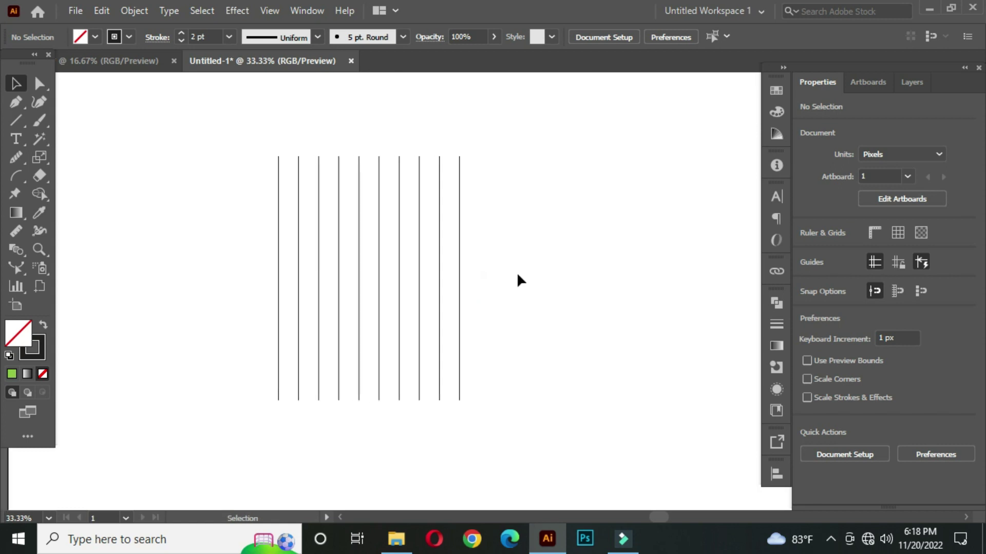
Step: Add a copy of the ten lines rotated 90° about their shared centre to form a square grid
left_click_drag(227, 128, 527, 302)
key("a")
key("v")
key("a")
key("v")
left_click_drag(469, 148, 520, 329)
left_click(563, 253)
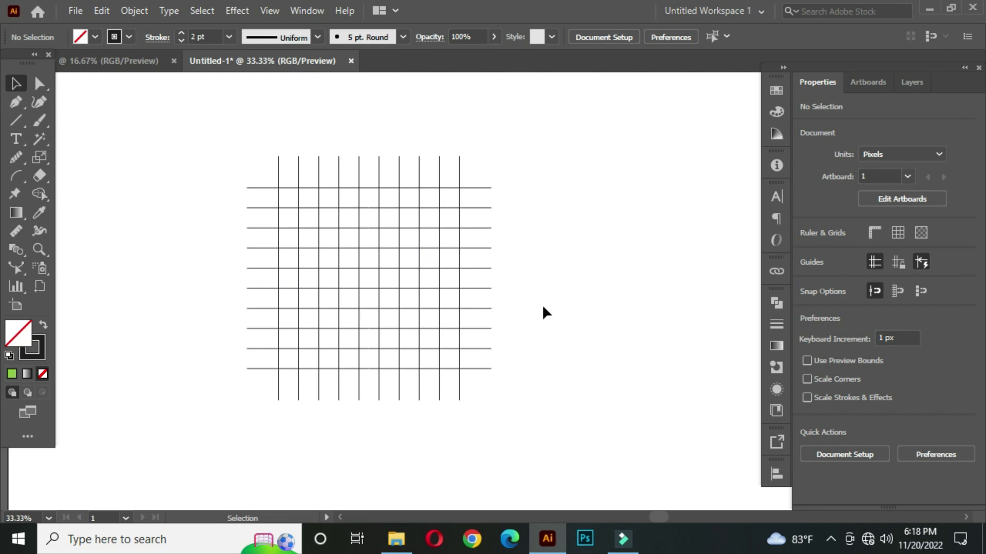
Step: Draw a circle about 535 px in diameter with the Ellipse tool, touching the outermost lines of the grid
right_click(19, 116)
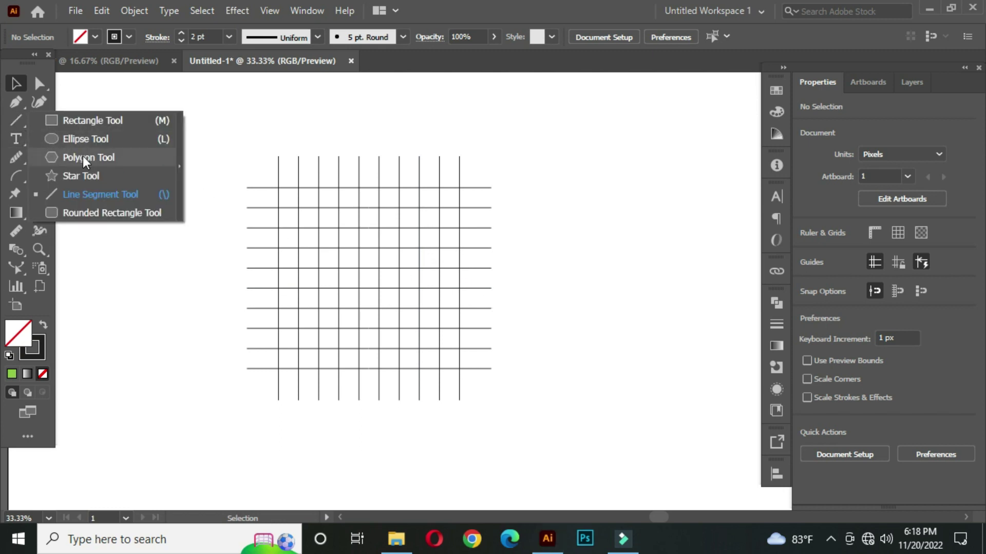
left_click(109, 139)
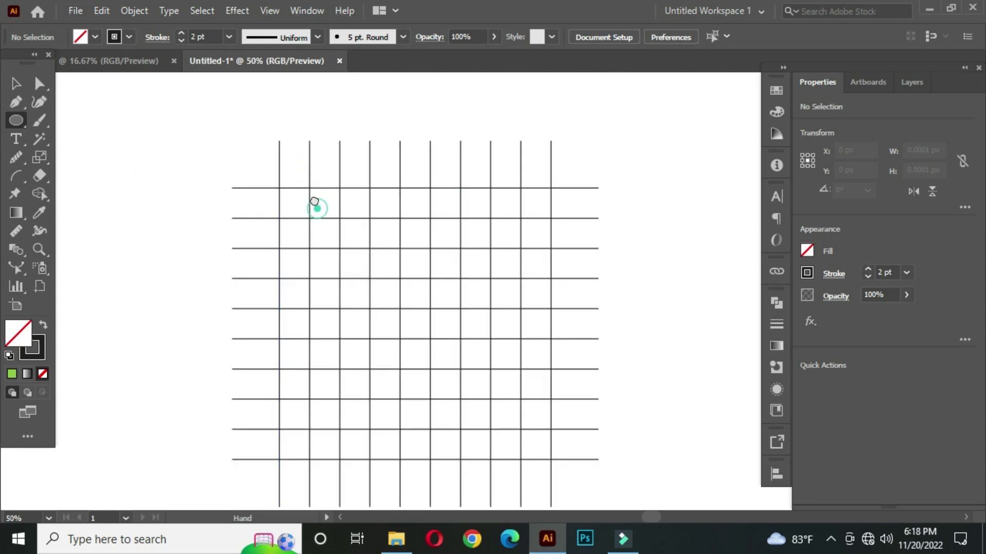
scroll(315, 205, "up", 1)
left_click_drag(262, 159, 534, 431)
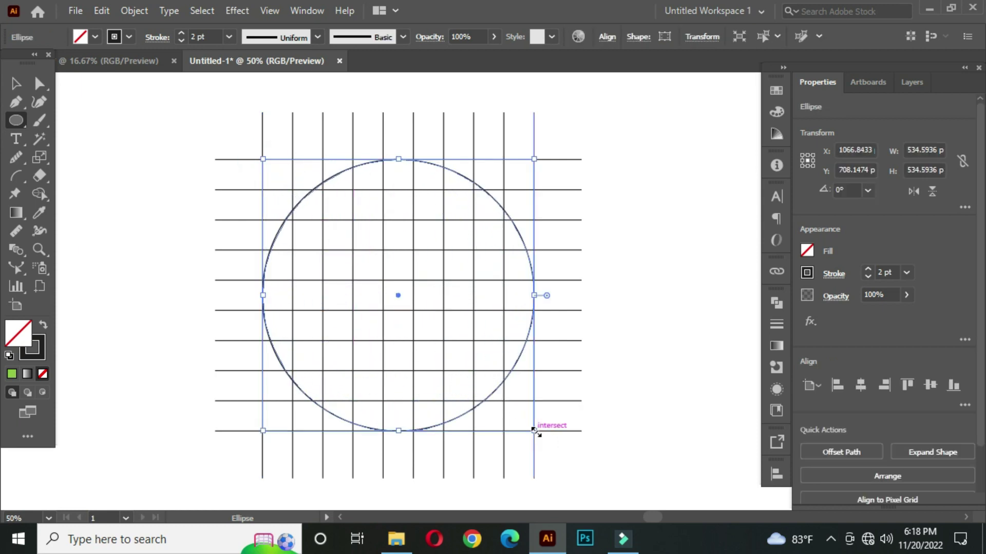
left_click(20, 82)
left_click(125, 181)
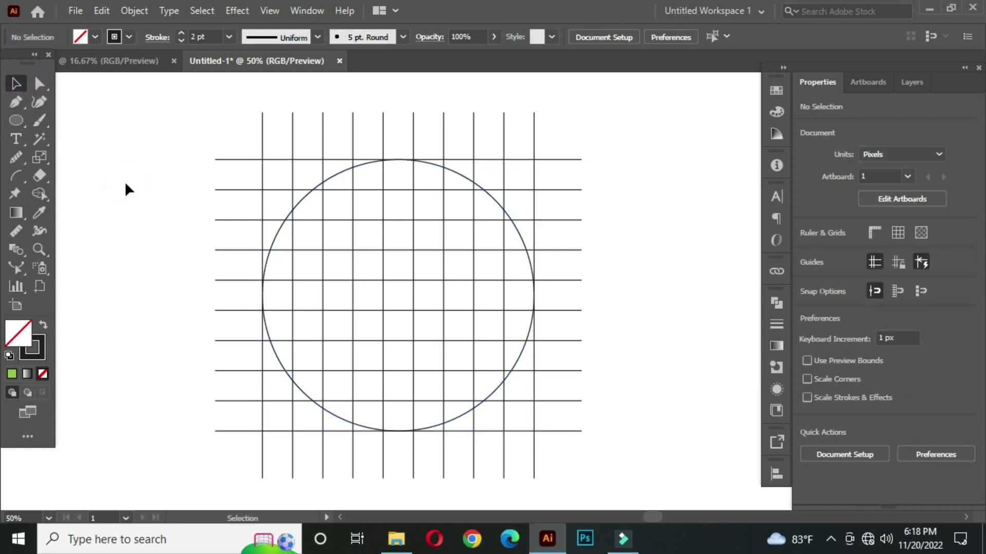
Step: Make three smaller concentric copies of the circle, each one grid cell further inward, the first about 416 px across
left_click(465, 181)
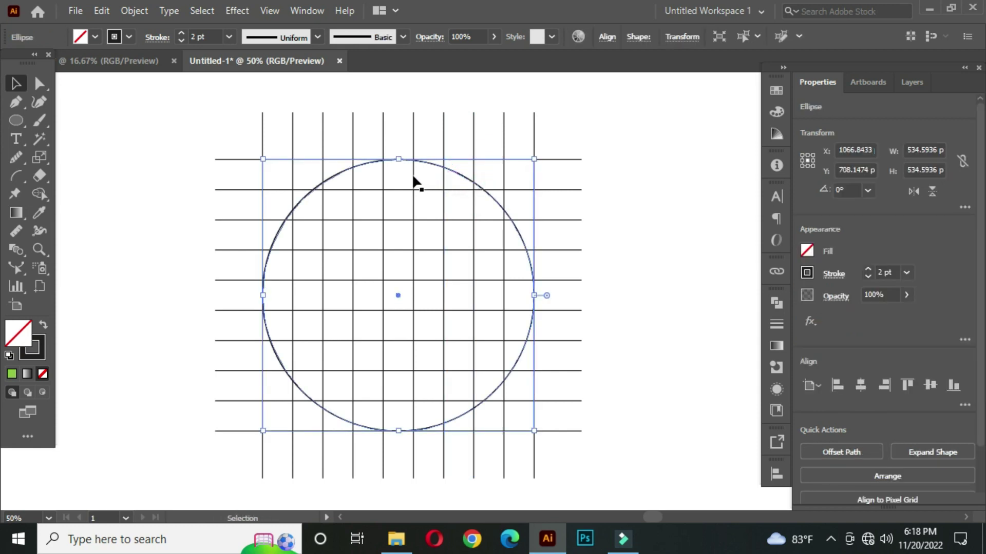
left_click_drag(398, 159, 399, 190)
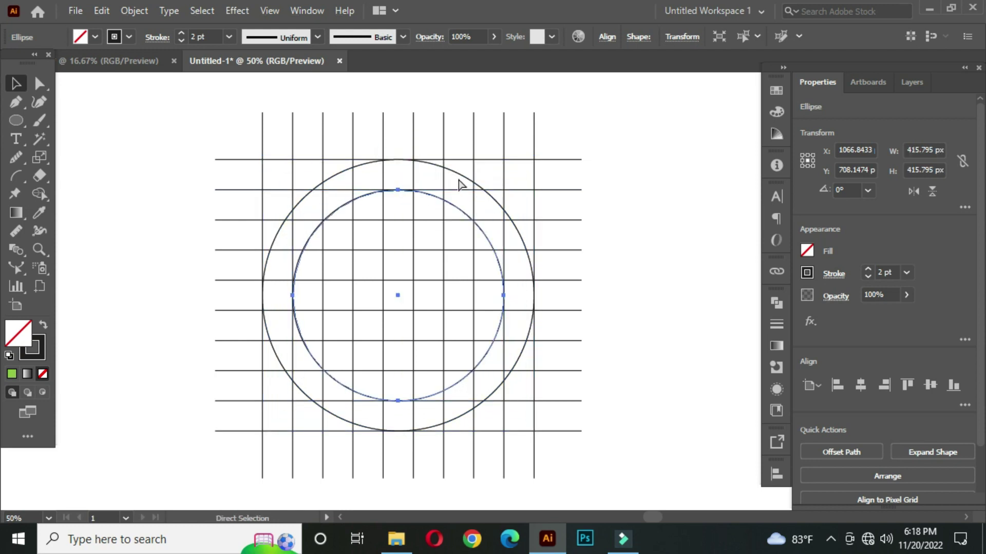
left_click_drag(398, 191, 403, 250)
left_click(594, 216)
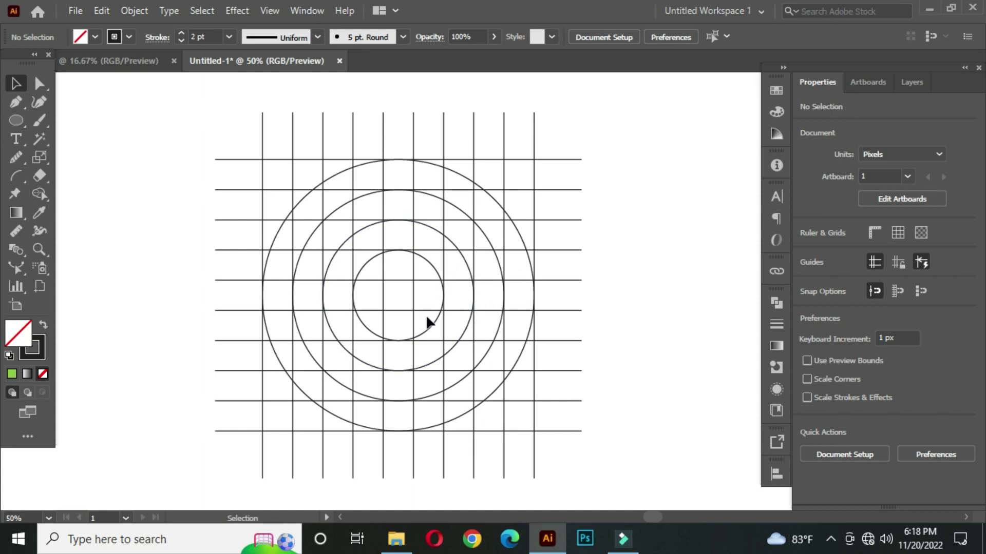
scroll(409, 303, "down", 1)
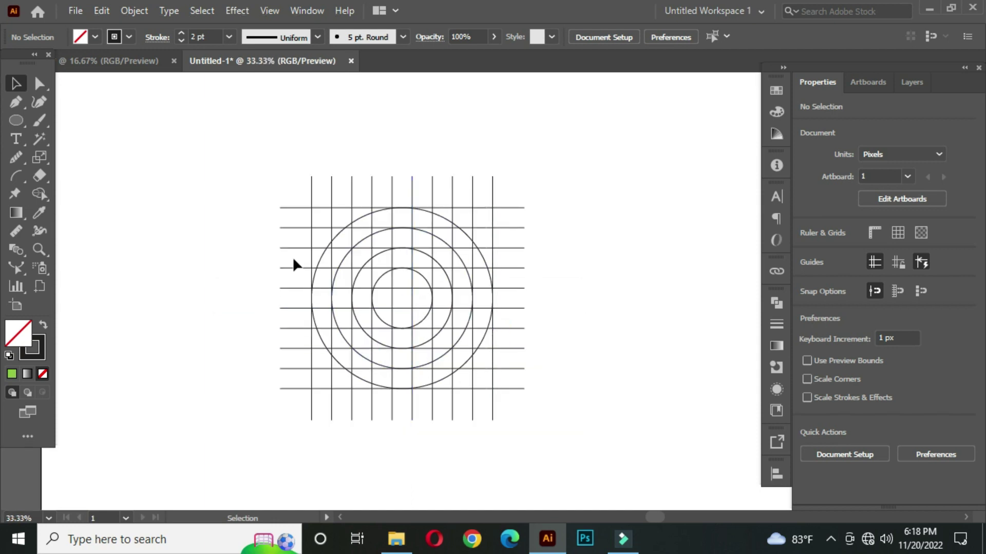
Step: Select the whole grid with its circles, activate the Shape Builder tool, and set the fill to green C=50 M=0 Y=100 K=0
left_click_drag(273, 192, 587, 441)
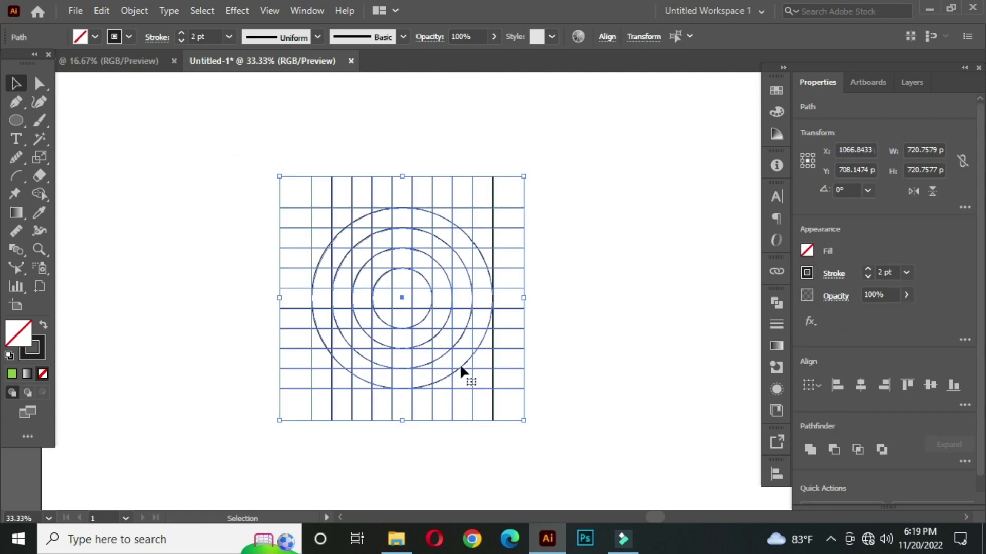
left_click(37, 194)
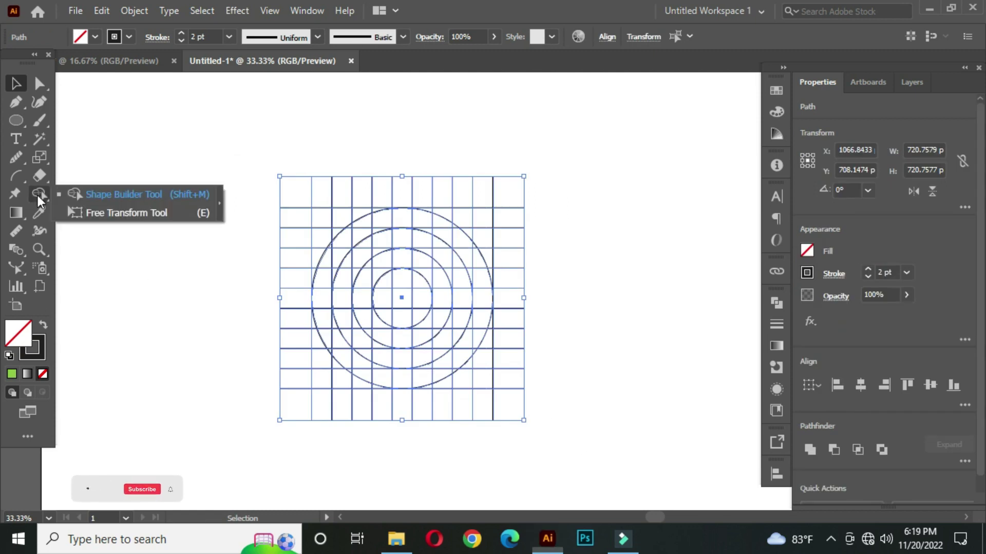
left_click(113, 194)
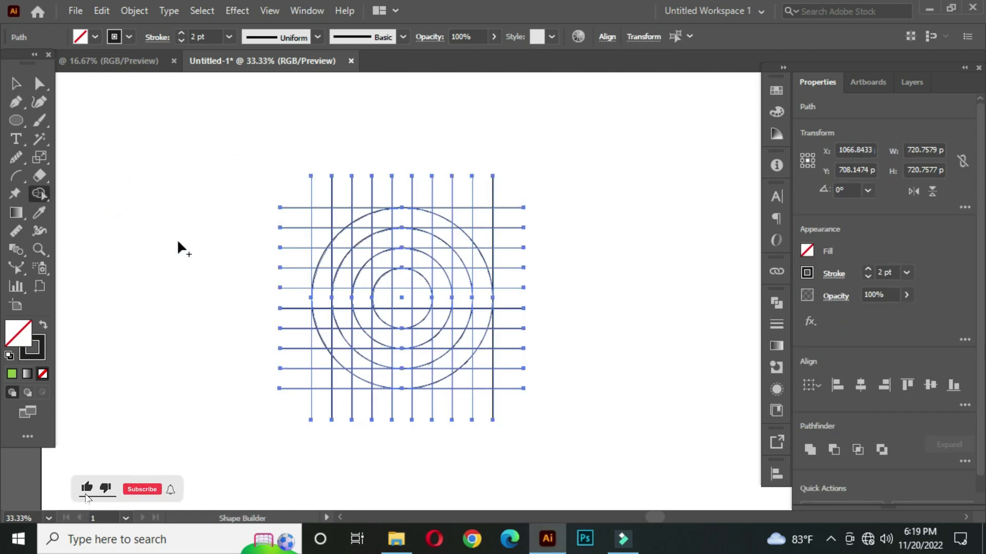
left_click(95, 37)
left_click(42, 74)
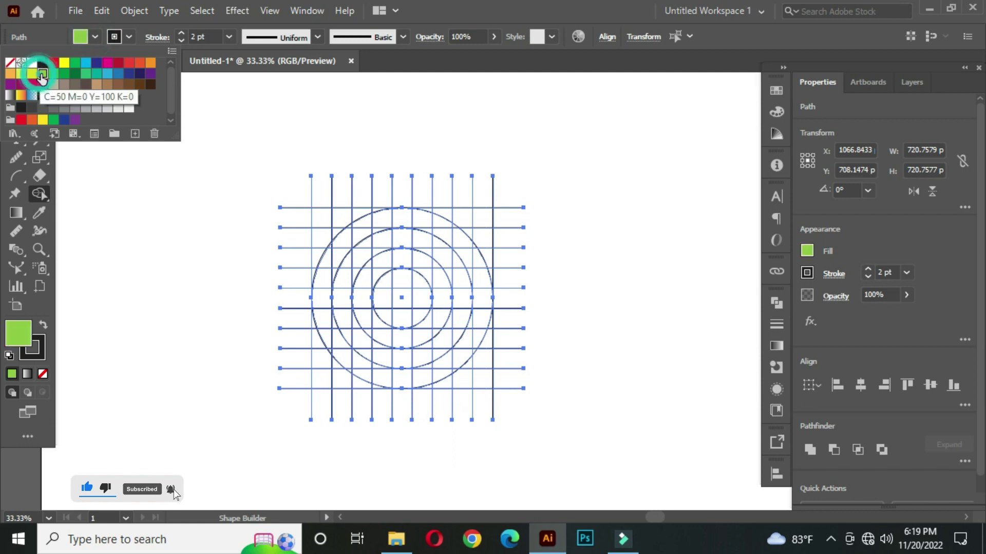
left_click(350, 267)
Step: Merge the cells between the two inner circles and the lower stem into a leaf-like P with square upper-right corner
scroll(374, 374, "up", 1)
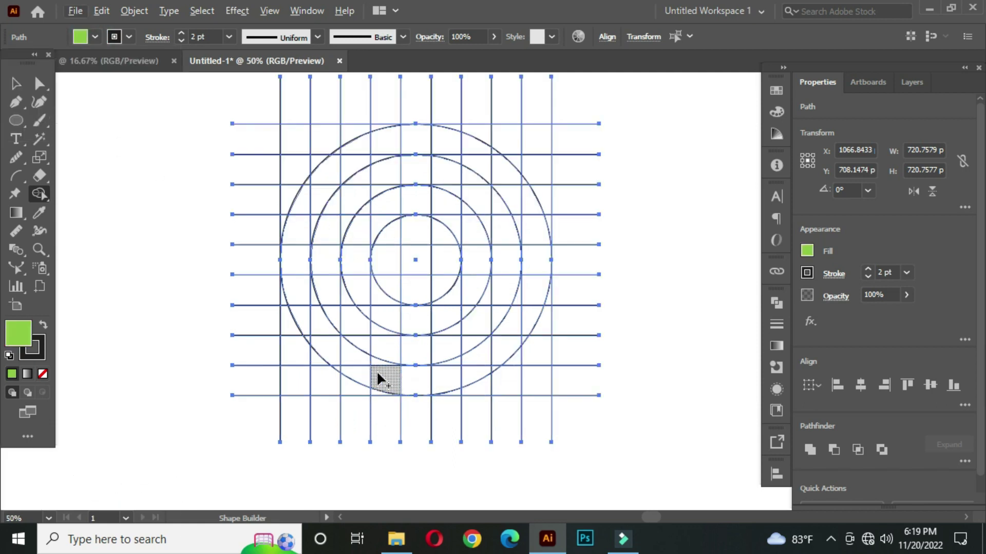
left_click_drag(354, 387, 353, 255)
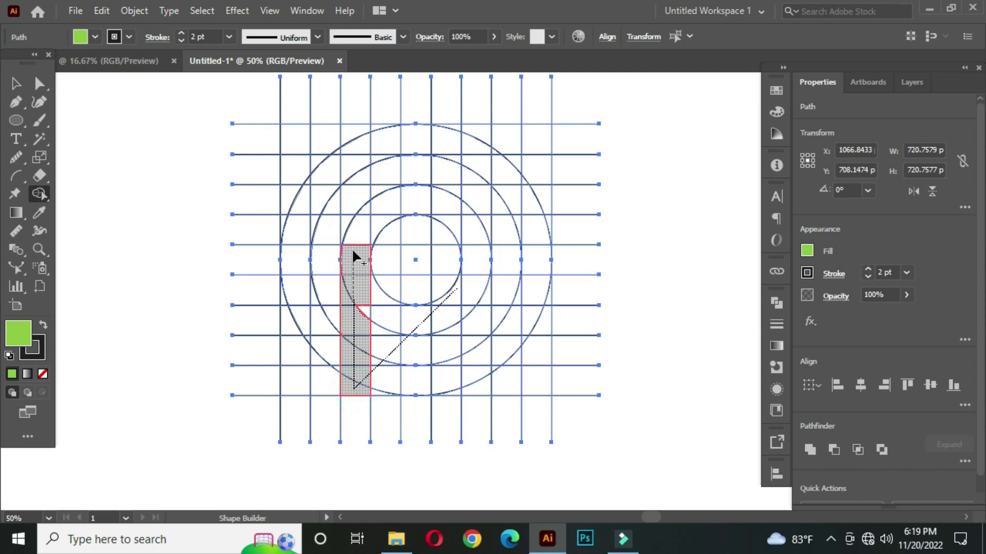
mouse_move(371, 220)
left_mouse_down()
mouse_move(442, 194)
mouse_move(473, 198)
left_mouse_up()
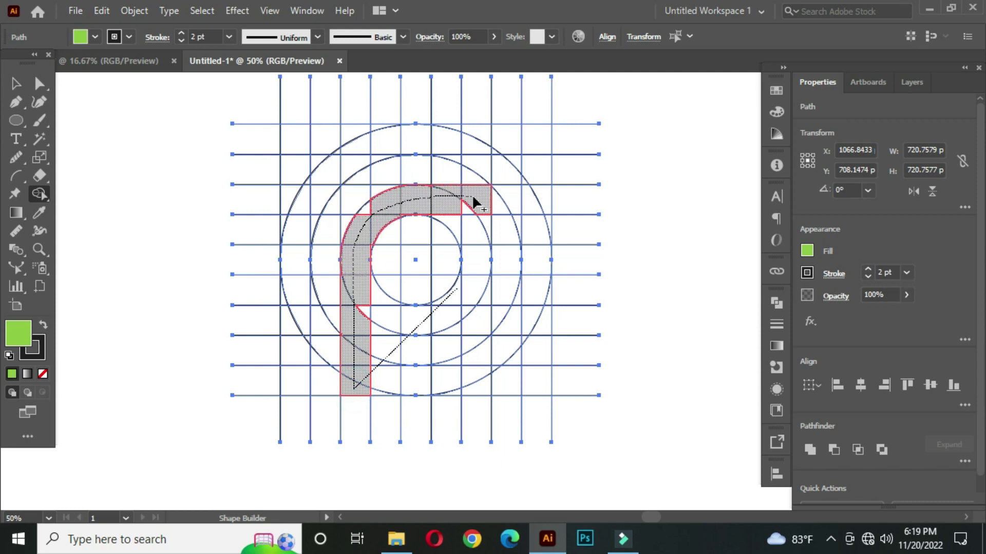
mouse_move(362, 323)
left_mouse_down()
mouse_move(488, 238)
mouse_move(477, 211)
mouse_move(466, 303)
mouse_move(447, 322)
mouse_move(367, 326)
left_mouse_up()
mouse_move(434, 320)
left_mouse_down()
mouse_move(466, 280)
mouse_move(484, 210)
mouse_move(455, 217)
left_mouse_up()
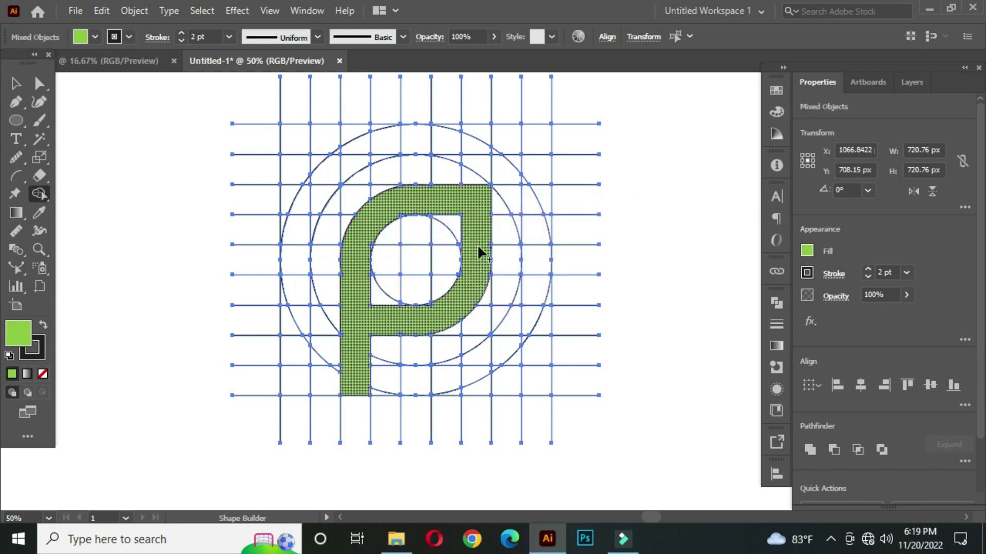
left_click(403, 324)
Step: Merge the leftover slivers along the inner and outer edges of the P into the green shape
scroll(452, 277, "up", 3)
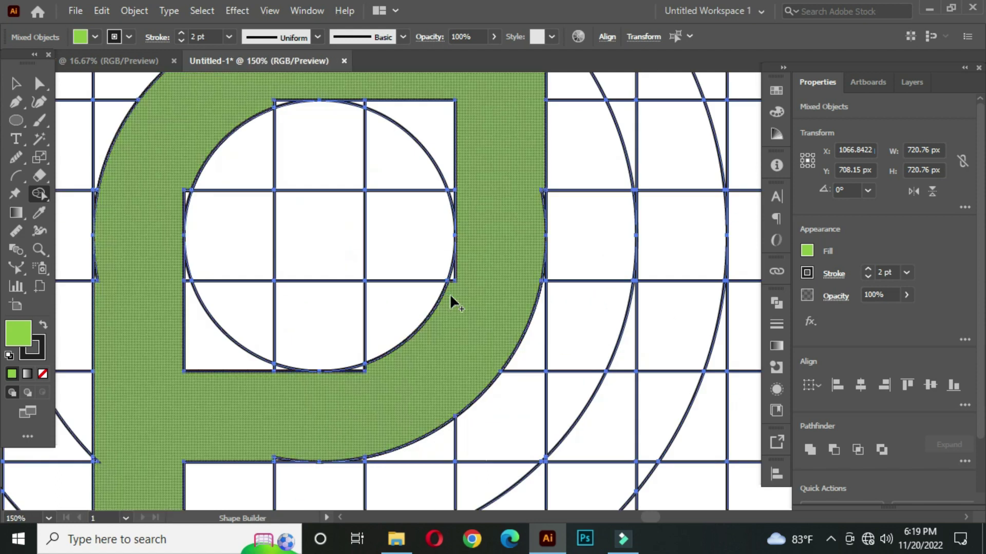
scroll(536, 184, "up", 3)
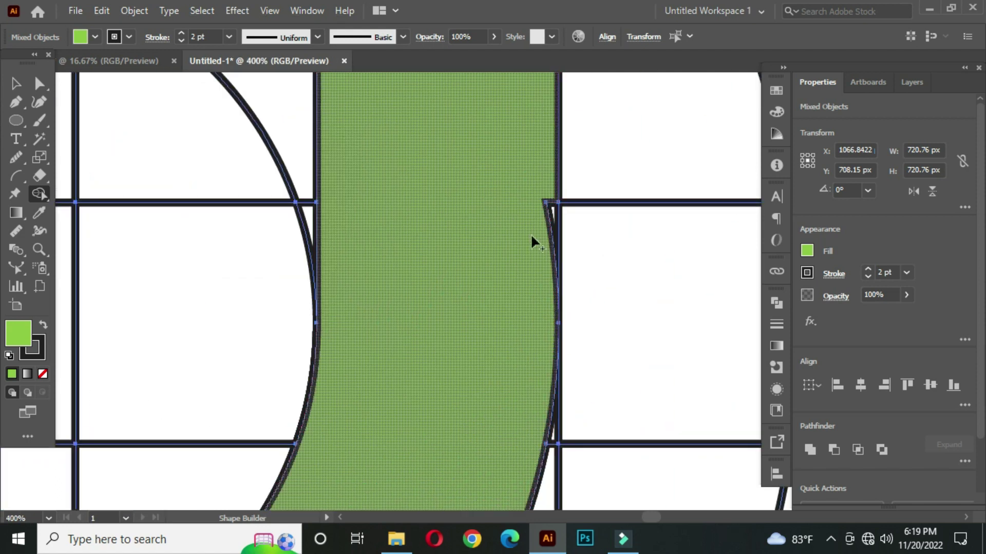
scroll(548, 208, "down", 3)
scroll(365, 258, "up", 3)
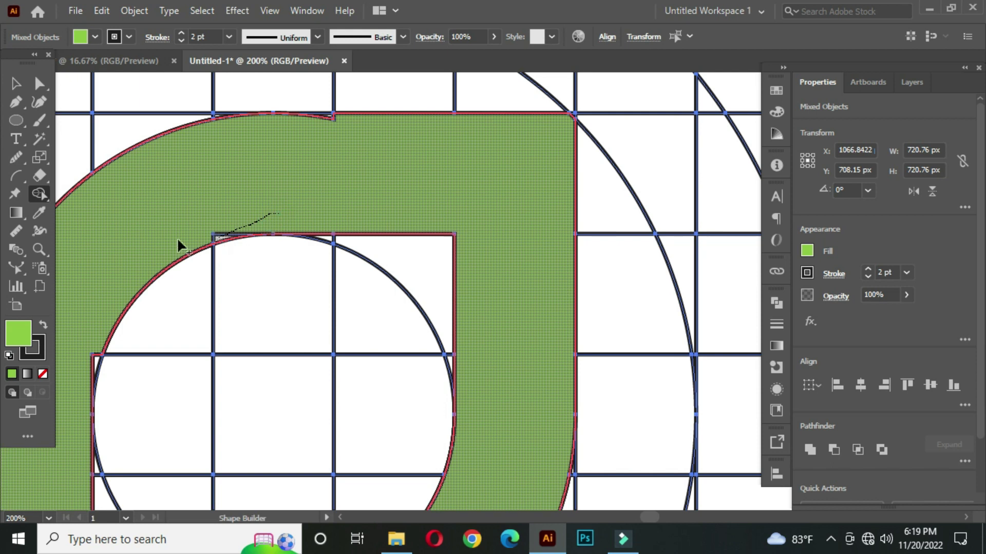
scroll(170, 218, "down", 2)
scroll(378, 187, "up", 2)
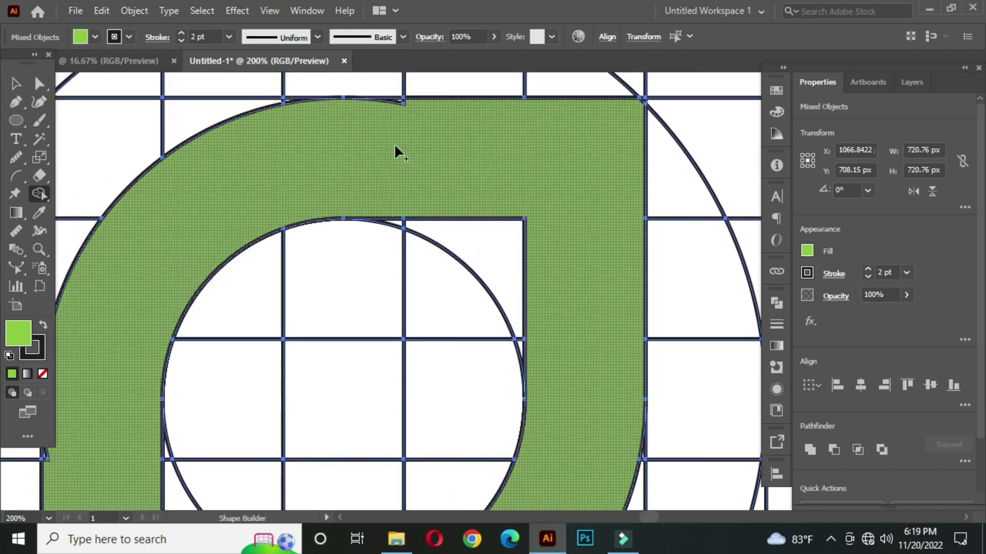
scroll(435, 198, "down", 5)
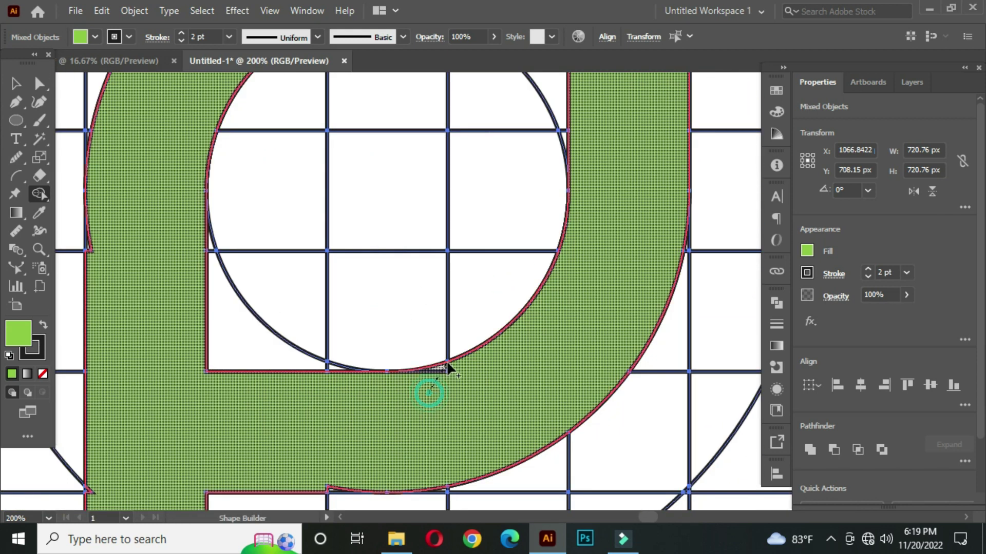
mouse_move(130, 460)
left_mouse_down()
mouse_move(95, 488)
mouse_move(114, 275)
mouse_move(101, 246)
left_mouse_up()
scroll(231, 381, "down", 3)
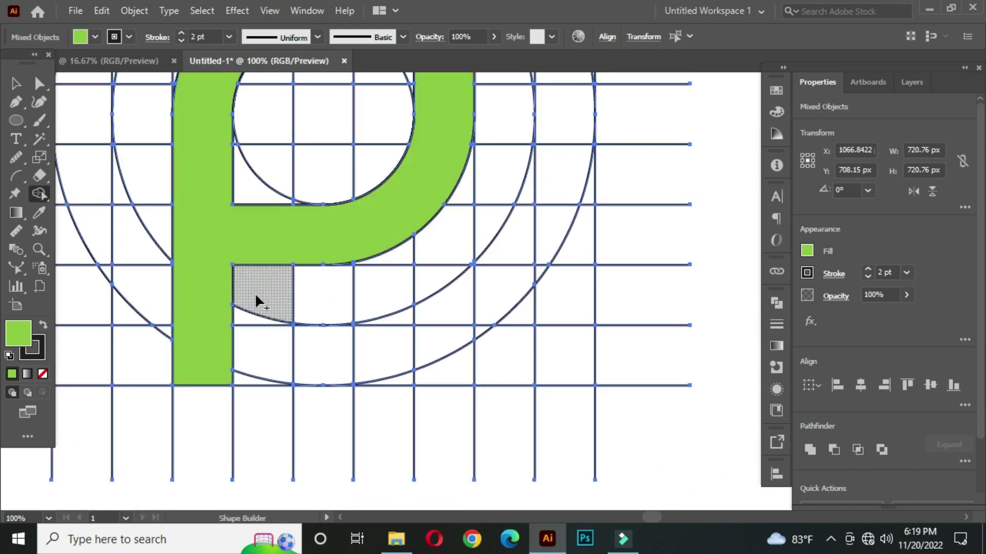
Step: Extend the foot of the P's stem two cells sideways and up the outer column to form a hook
scroll(375, 210, "down", 1)
scroll(375, 257, "up", 3)
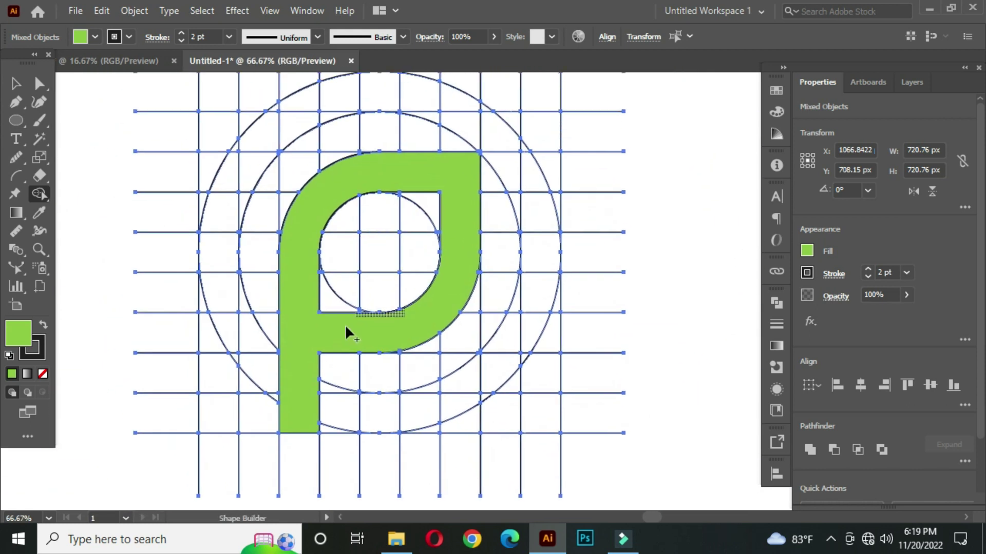
mouse_move(292, 409)
left_mouse_down()
mouse_move(255, 406)
mouse_move(216, 359)
mouse_move(227, 345)
left_mouse_up()
scroll(252, 349, "down", 1)
Step: Merge the outer ring cells from the grid's left edge over the top to the upper-right corner into one green arc
mouse_move(237, 232)
left_mouse_down()
mouse_move(271, 187)
mouse_move(325, 161)
mouse_move(466, 150)
mouse_move(382, 145)
left_mouse_up()
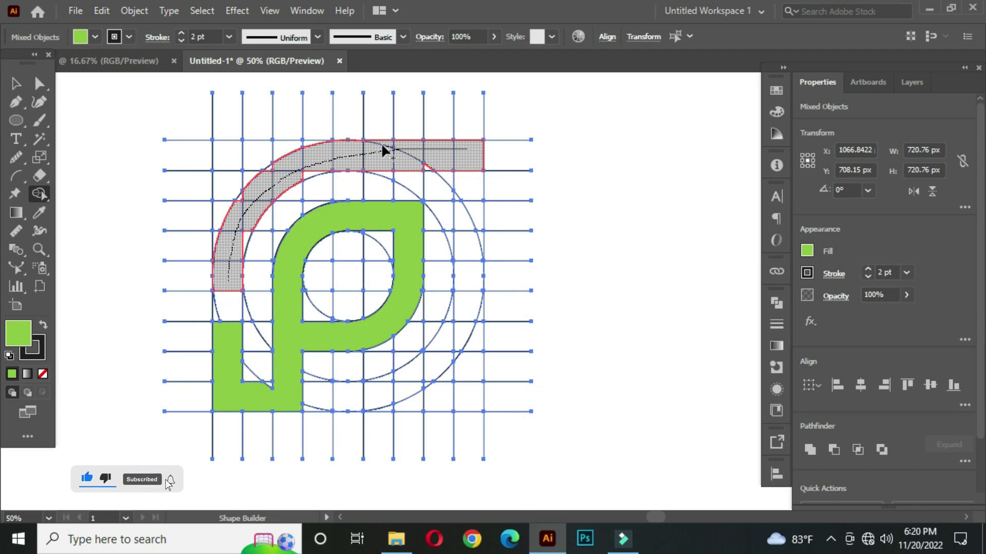
mouse_move(271, 171)
left_mouse_down()
mouse_move(237, 205)
mouse_move(244, 240)
left_mouse_up()
left_click_drag(299, 177, 409, 159)
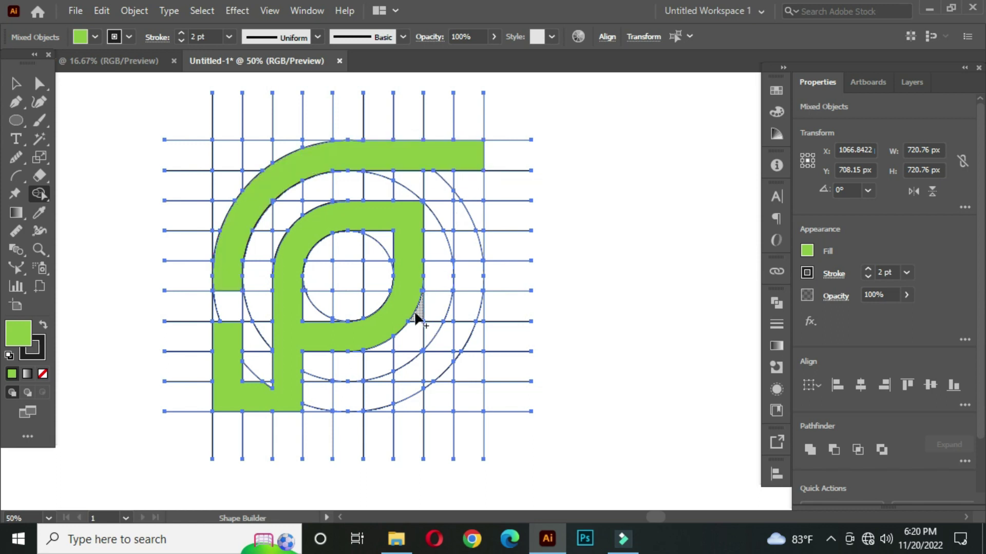
Step: Join the P's bowl to the lower-right outer ring, and extend the upper arc down the grid's right edge to three cells
mouse_move(409, 271)
left_mouse_down()
mouse_move(467, 275)
mouse_move(459, 327)
mouse_move(436, 367)
mouse_move(348, 399)
left_mouse_up()
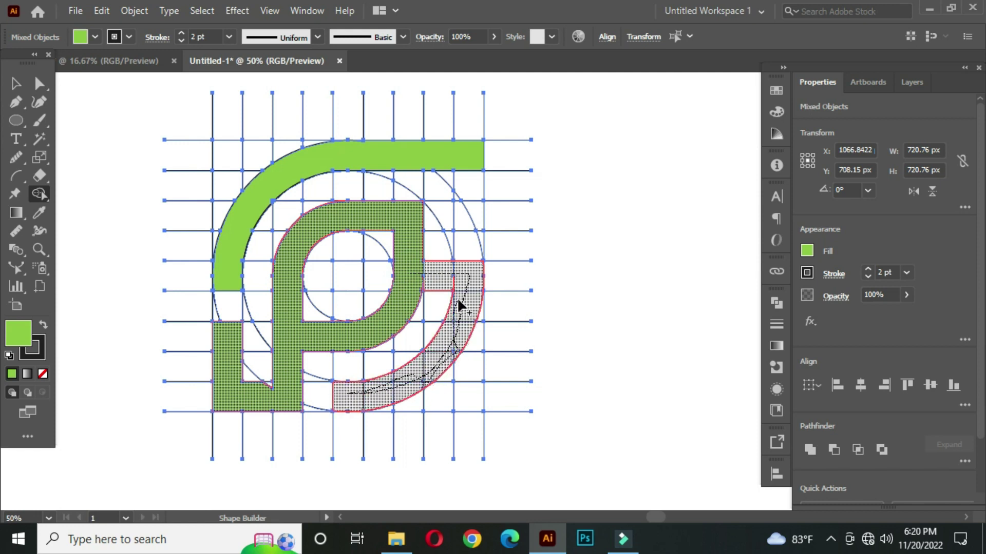
left_click_drag(458, 302, 461, 296)
mouse_move(466, 222)
left_mouse_down()
mouse_move(470, 165)
mouse_move(460, 212)
left_mouse_up()
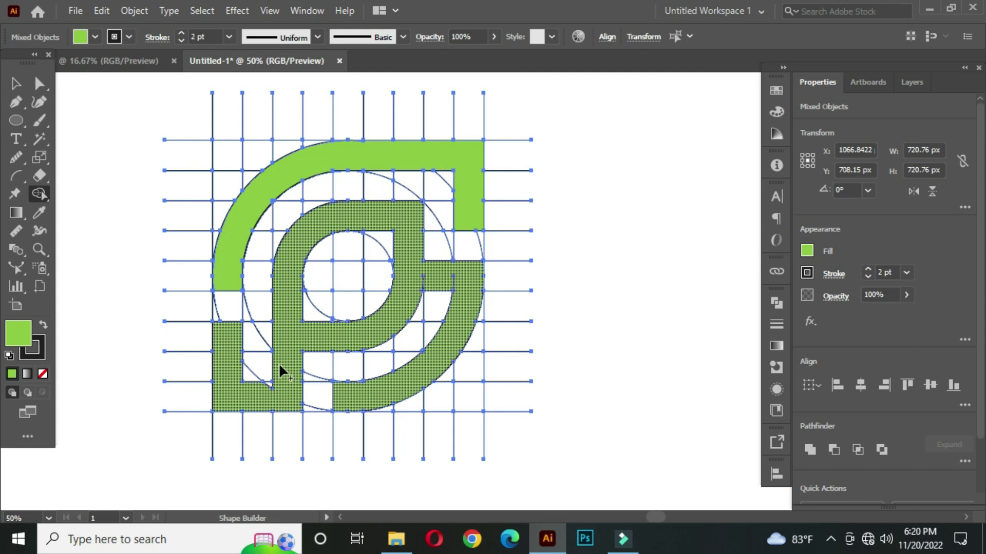
Step: Merge the leftover slivers along the P and the inner edge of the lower-right ring into the green shape
scroll(275, 383, "up", 4)
scroll(449, 318, "up", 2)
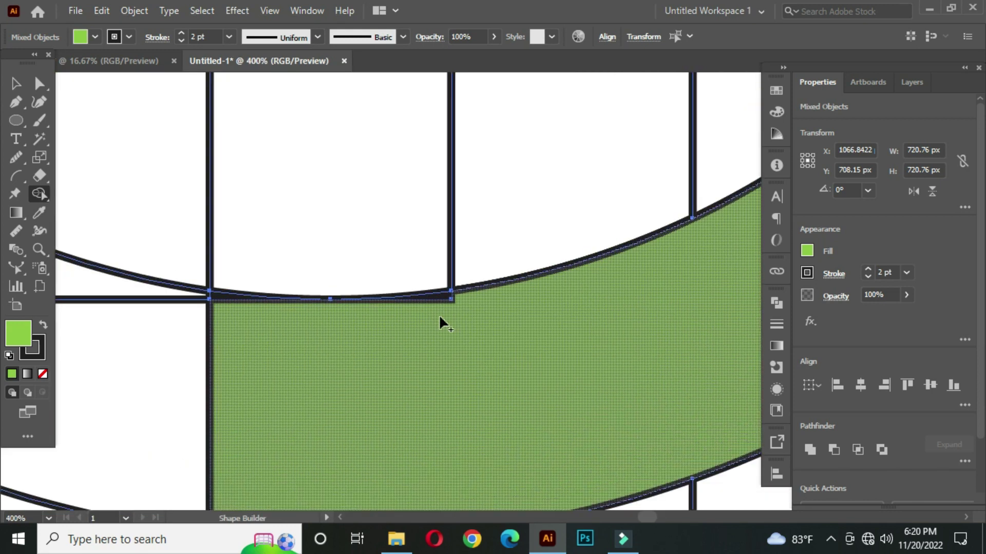
scroll(455, 319, "down", 1)
left_click_drag(539, 348, 148, 503)
left_click_drag(424, 279, 404, 321)
scroll(395, 286, "down", 3)
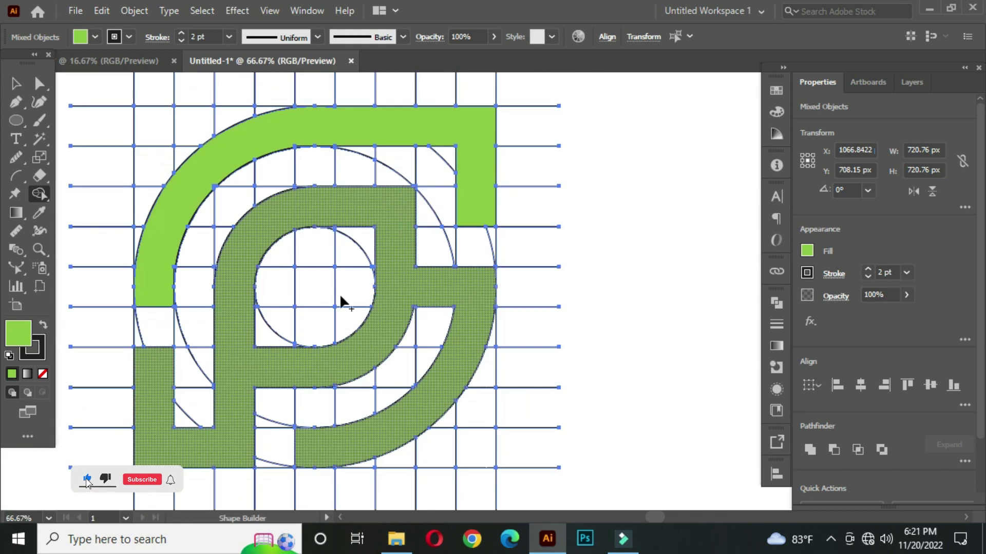
Step: Merge the leftover slivers along the inner and outer edges of the upper arc into the green arc
scroll(154, 281, "up", 5)
scroll(401, 326, "down", 3)
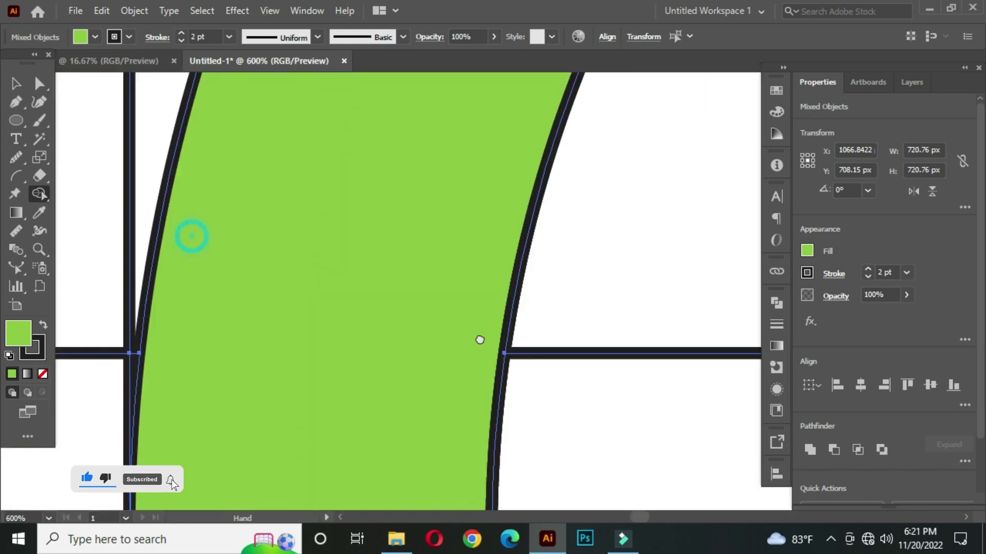
left_click_drag(432, 335, 283, 426)
scroll(386, 372, "up", 2)
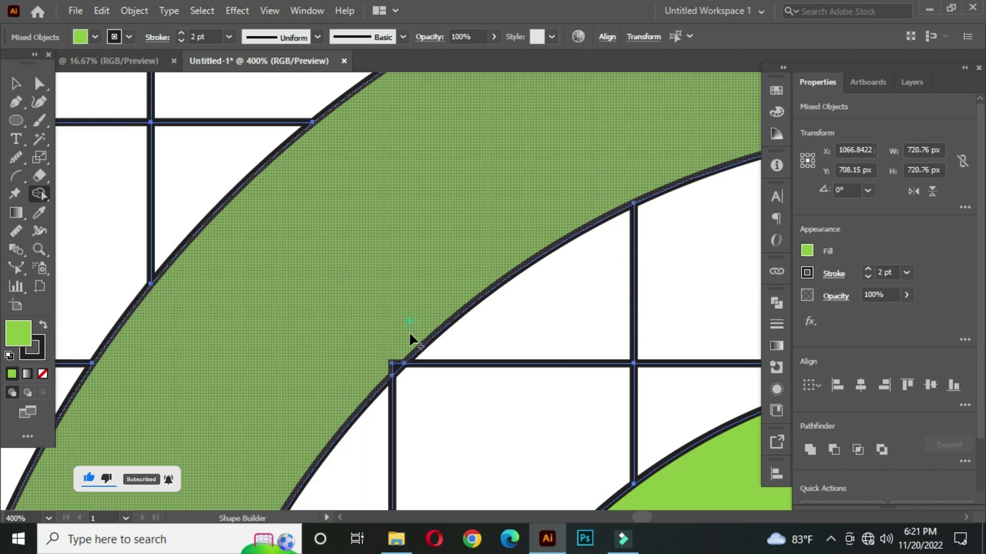
scroll(452, 275, "down", 2)
left_click_drag(493, 198, 113, 293)
scroll(430, 154, "up", 3)
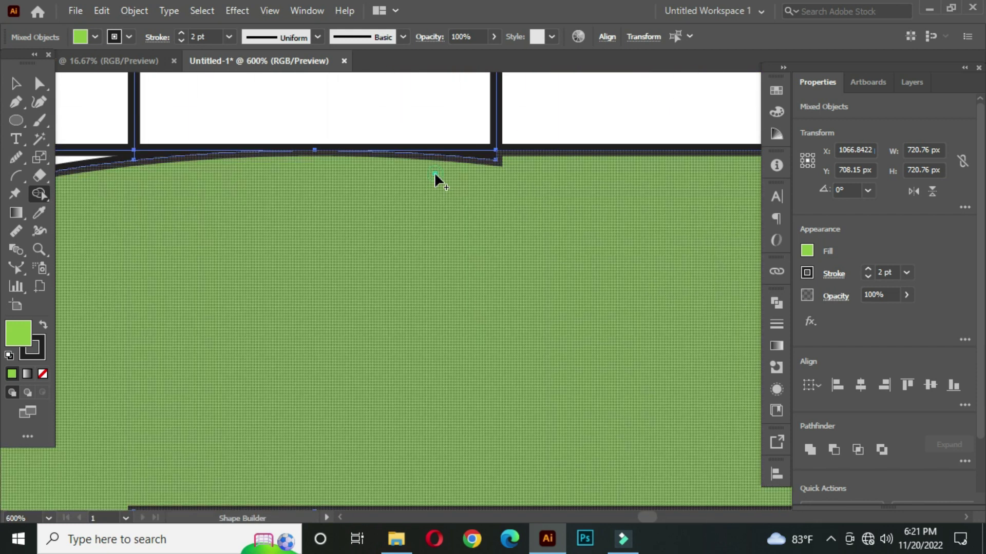
left_click_drag(374, 187, 425, 1)
scroll(419, 279, "down", 1)
scroll(418, 278, "down", 2)
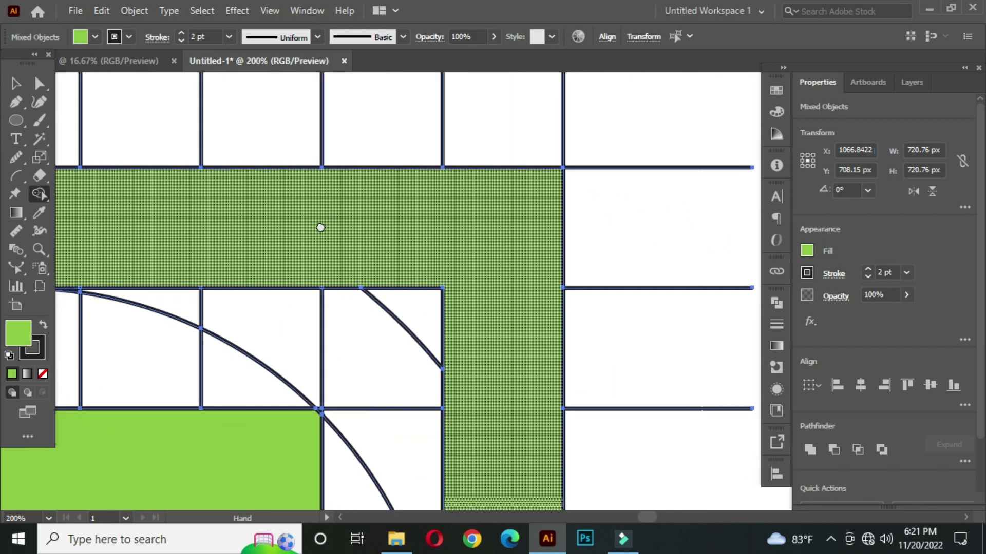
Step: Examine the edges of the P's bowl, its junction with the outer ring and the whole logo for leftover slivers
scroll(508, 262, "down", 2)
scroll(485, 248, "up", 3)
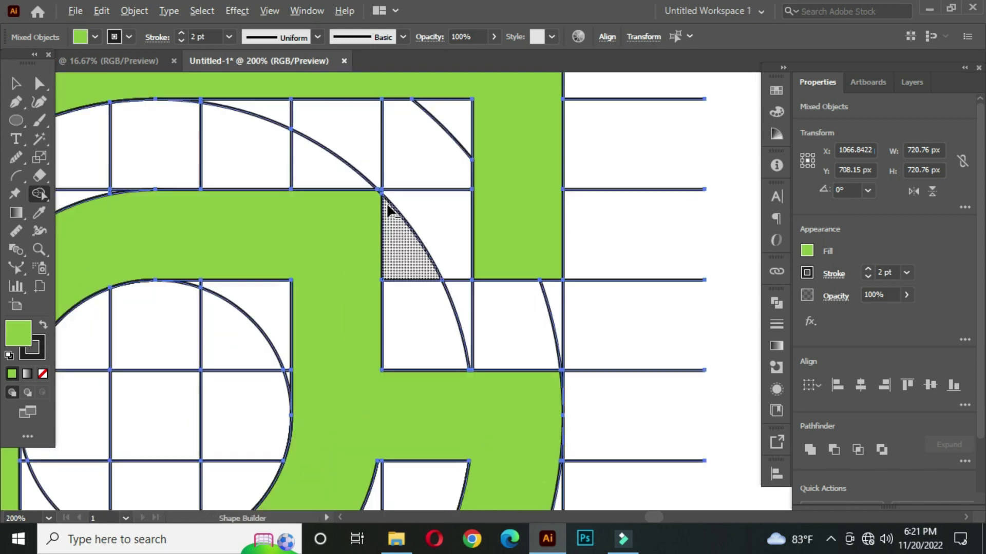
scroll(352, 204, "down", 4)
left_click_drag(303, 322, 411, 298)
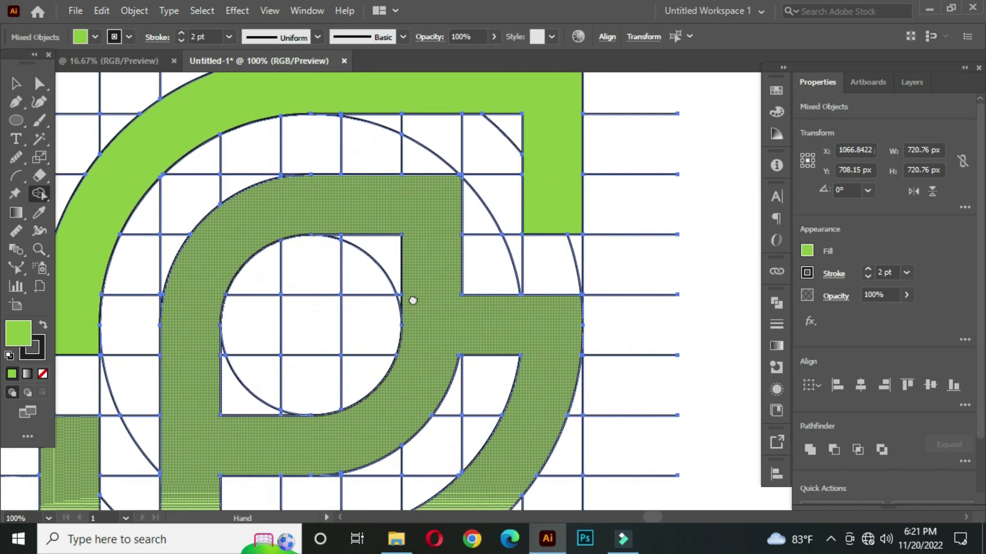
scroll(224, 322, "up", 3)
scroll(222, 352, "down", 4)
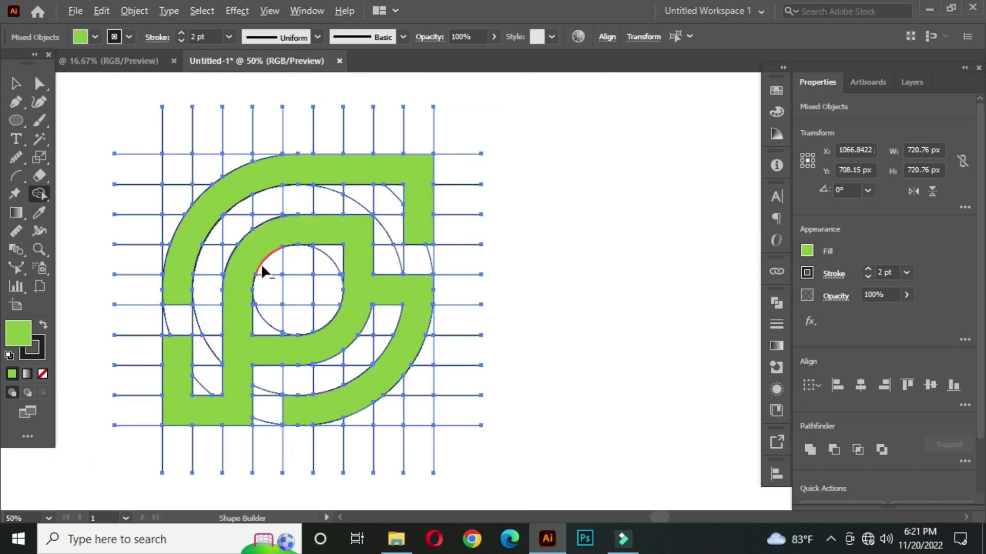
scroll(466, 260, "down", 1)
scroll(418, 275, "down", 1)
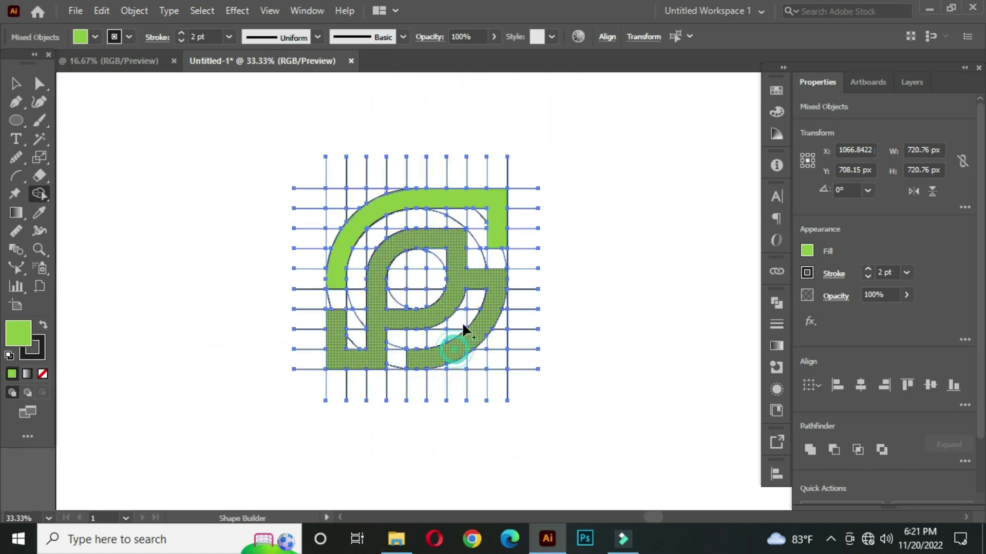
Step: Select both green logo shapes and move them off the construction grid onto the blank canvas beside it, at about X 1958 px
key("v")
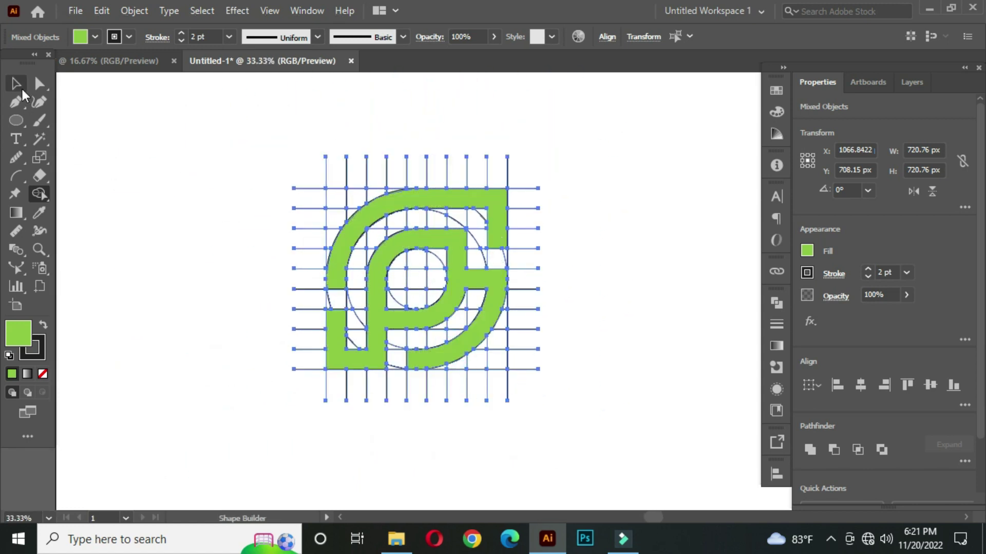
left_click(177, 229)
left_click_drag(421, 290, 279, 289)
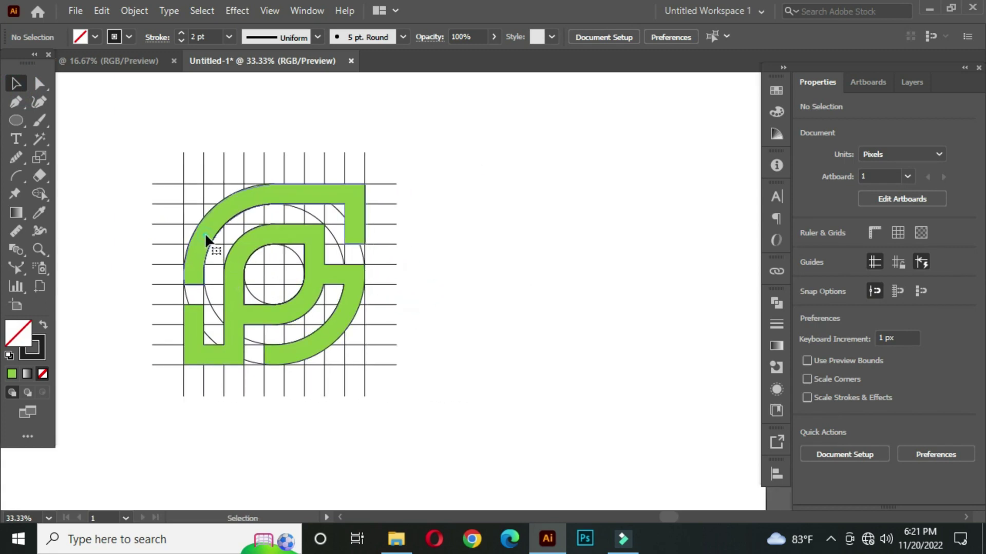
left_click(230, 282)
left_click(236, 320, "shift")
left_click_drag(233, 313, 534, 307)
scroll(573, 396, "down", 1)
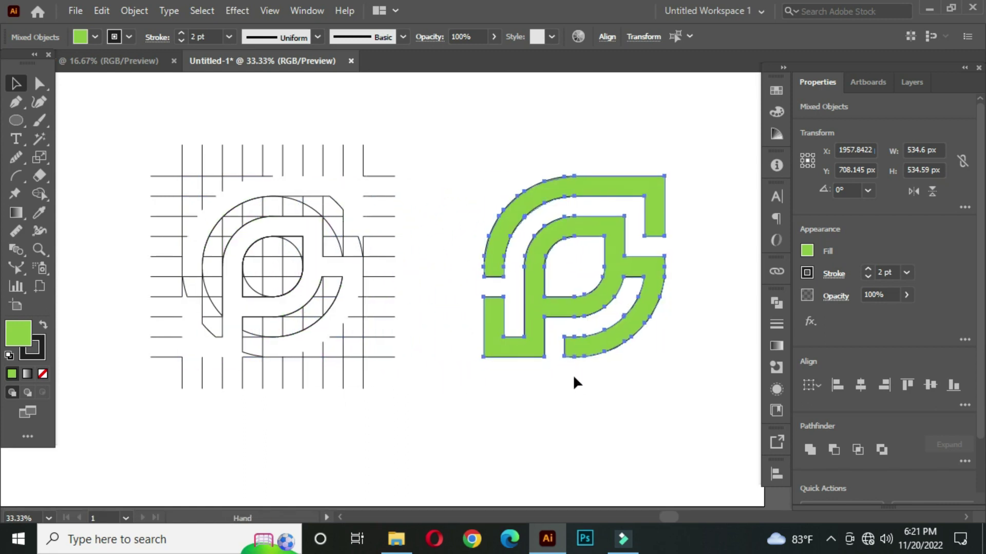
Step: Delete all remaining grid lines and circle fragments, keeping only the green logo
left_click(573, 390)
mouse_move(110, 115)
left_mouse_down()
mouse_move(445, 431)
mouse_move(433, 418)
left_mouse_up()
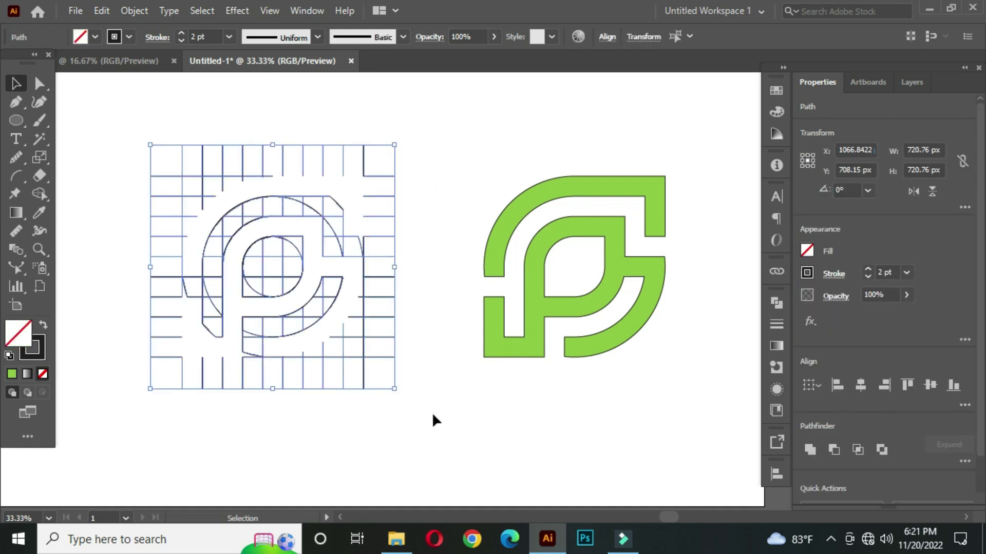
key("Delete")
Step: Move the whole logo back toward the middle of the artboard and scale it down to about 488 by 488 px
left_click_drag(424, 117, 657, 362)
left_click_drag(602, 289, 403, 290)
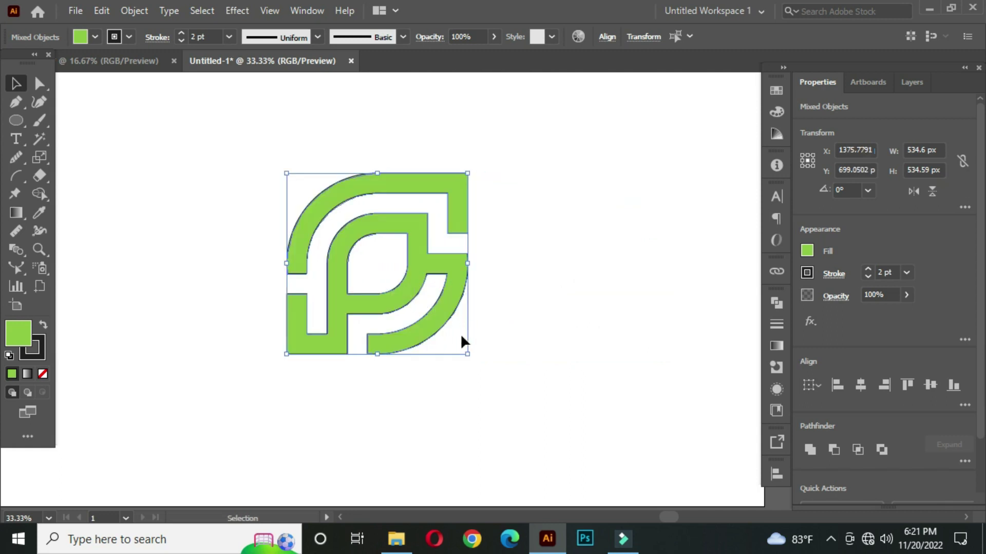
left_click_drag(467, 355, 452, 339)
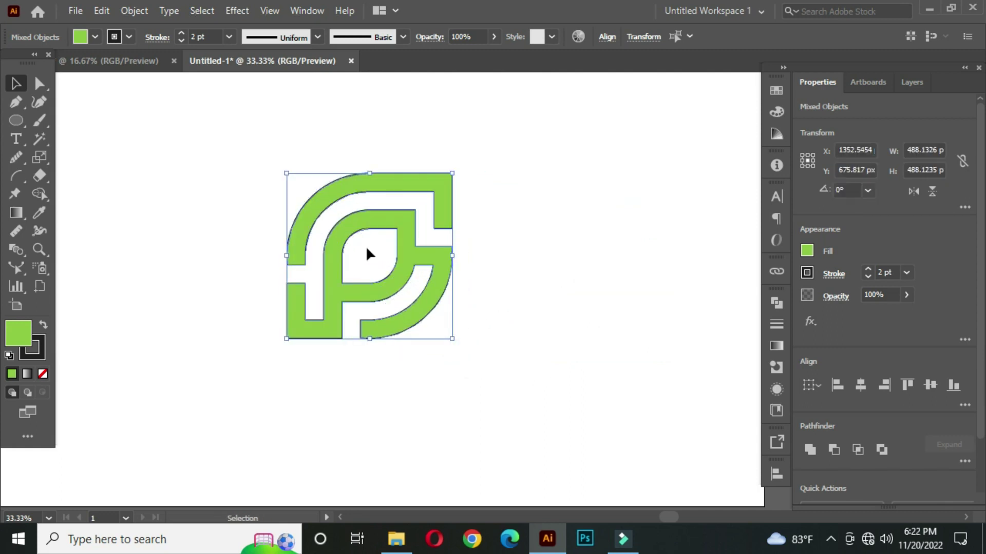
Step: Set the logo's stroke to none, leaving only the green fill, and deselect it
left_click(128, 37)
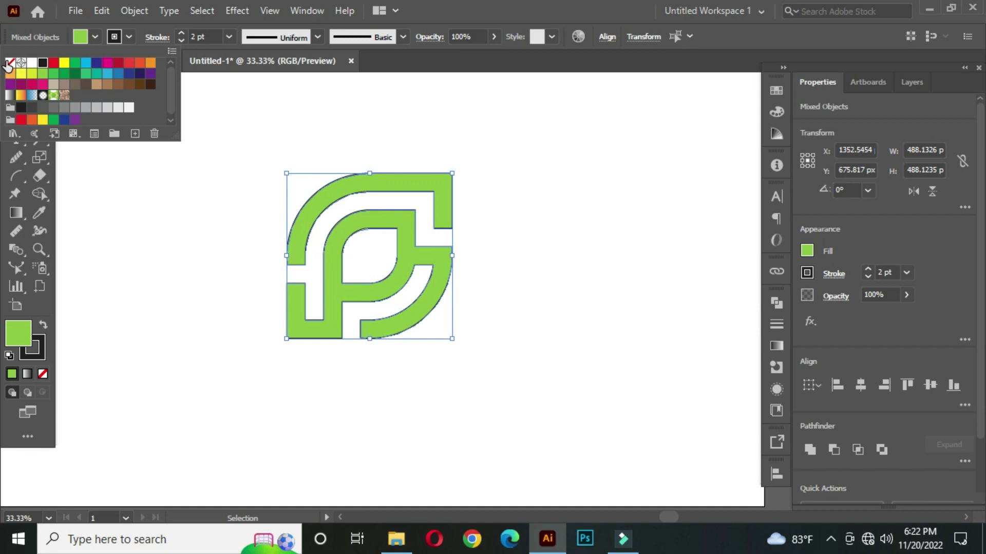
left_click(11, 62)
left_click(183, 229)
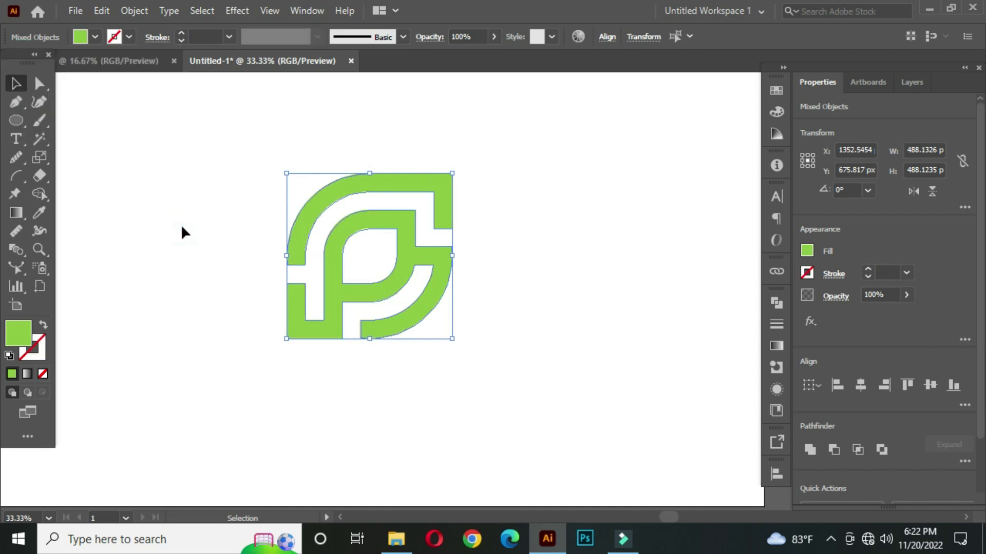
left_click(200, 235)
left_click(288, 233)
left_click(240, 181)
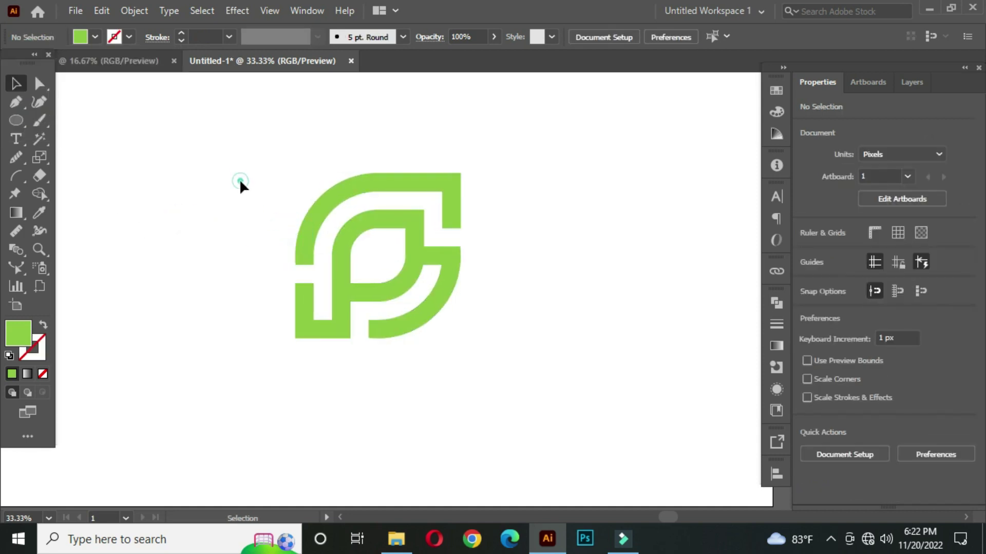